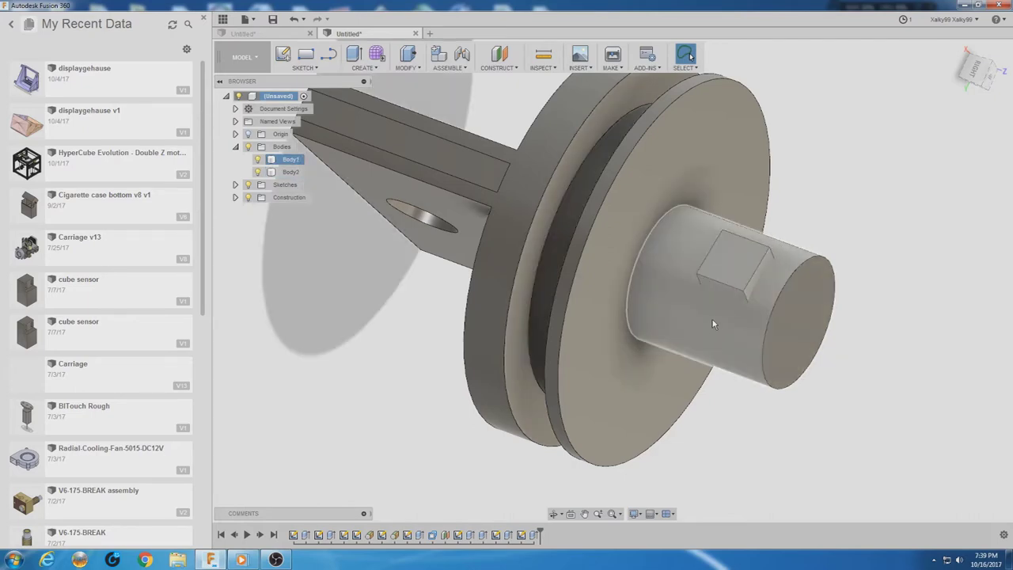
- Orbit and zoom the dust-cover plug around to the Right view, then deselect Body1
middle_click_drag(719, 318, 640, 344, "shift")
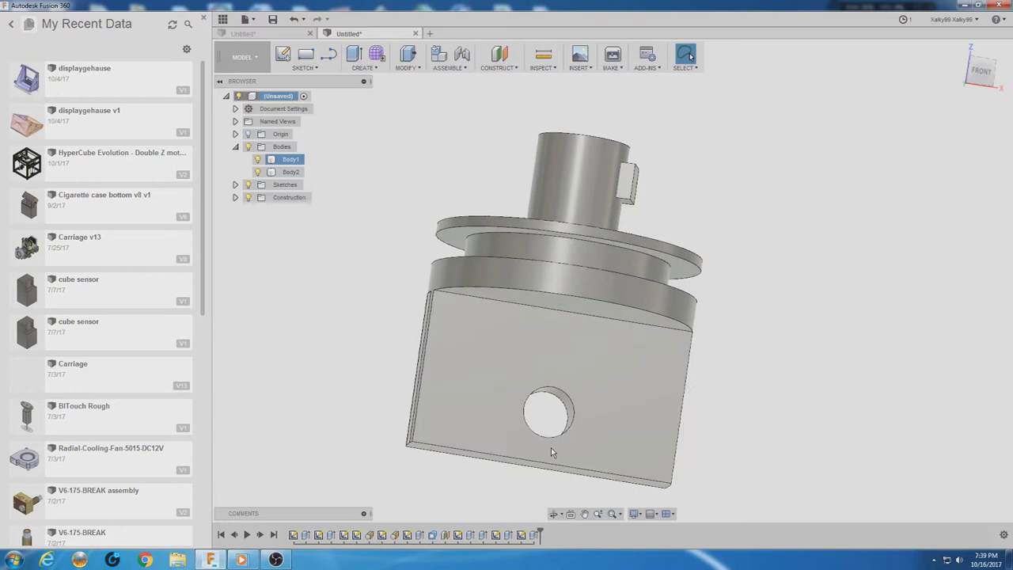
scroll(551, 452, "down", 2)
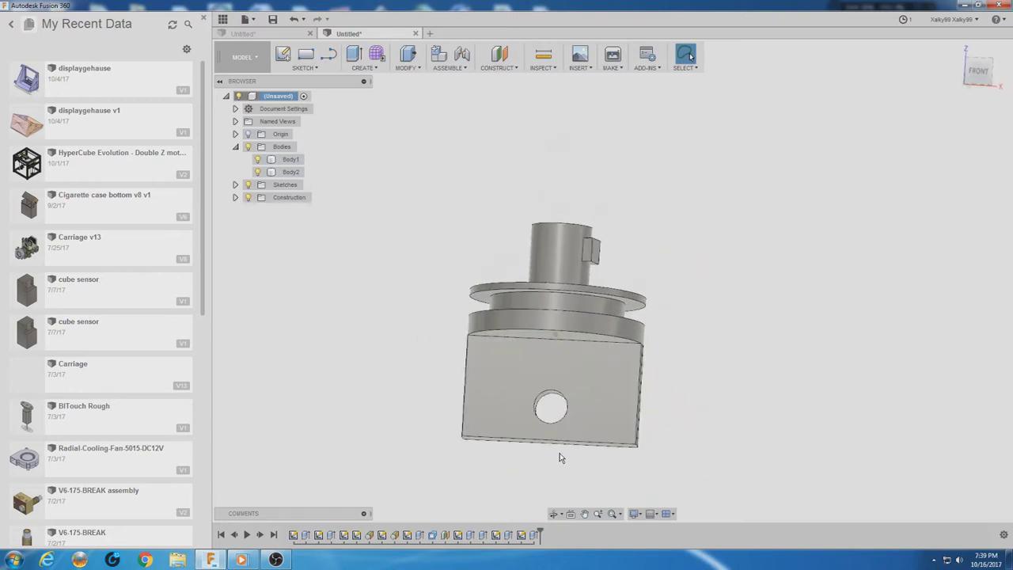
middle_click_drag(559, 457, 632, 366, "shift")
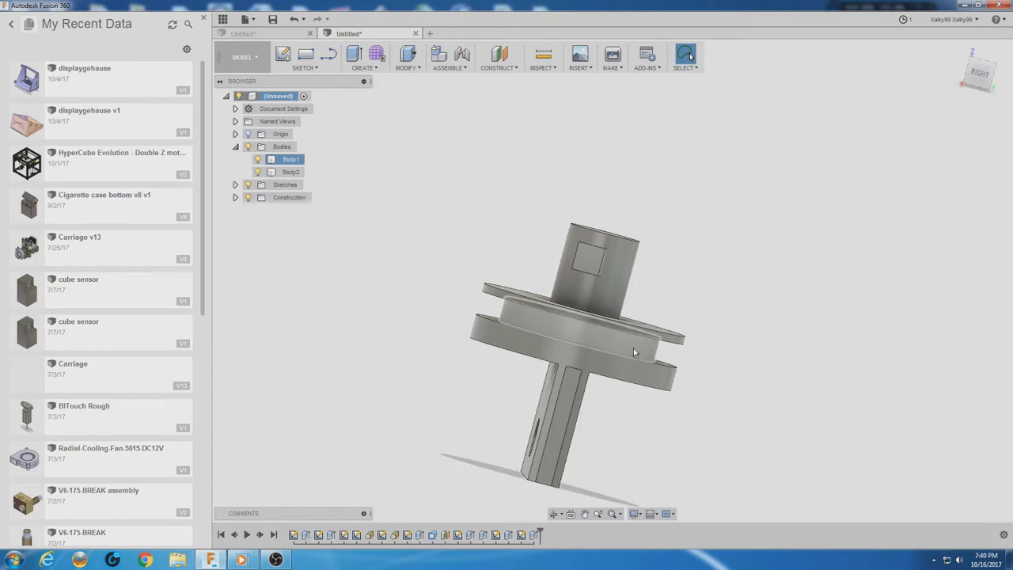
key("Escape")
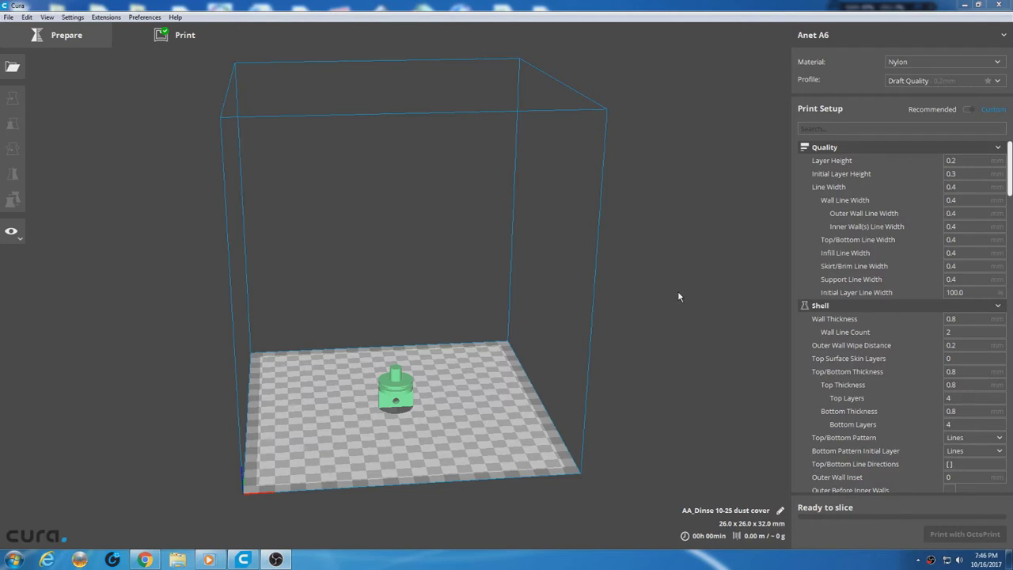
- Multiply the selected plug with 1 copy, giving a 56.0 x 26.0 x 32.0 mm pair
scroll(678, 297, "up", 3)
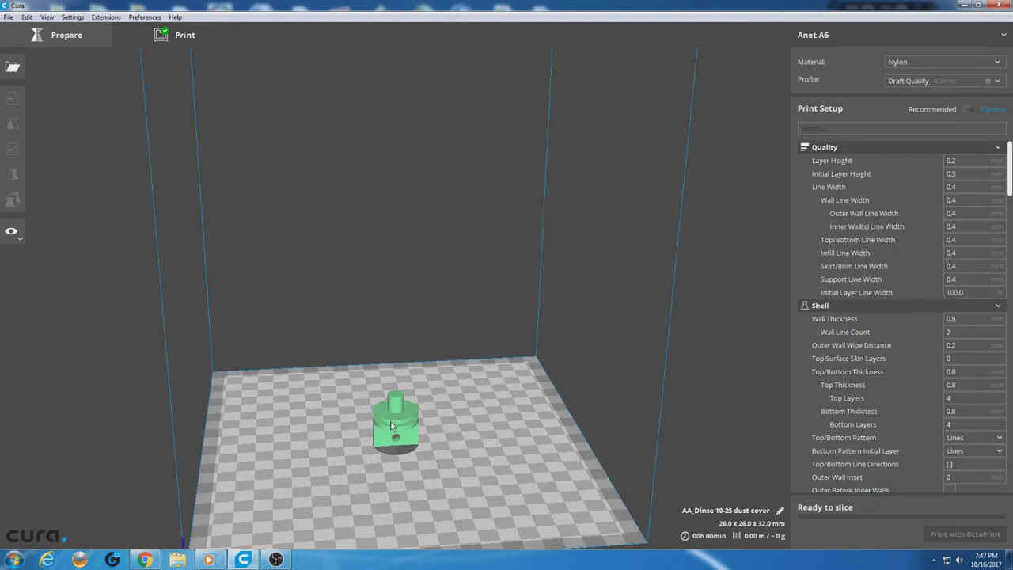
left_click(390, 425)
right_click(391, 419)
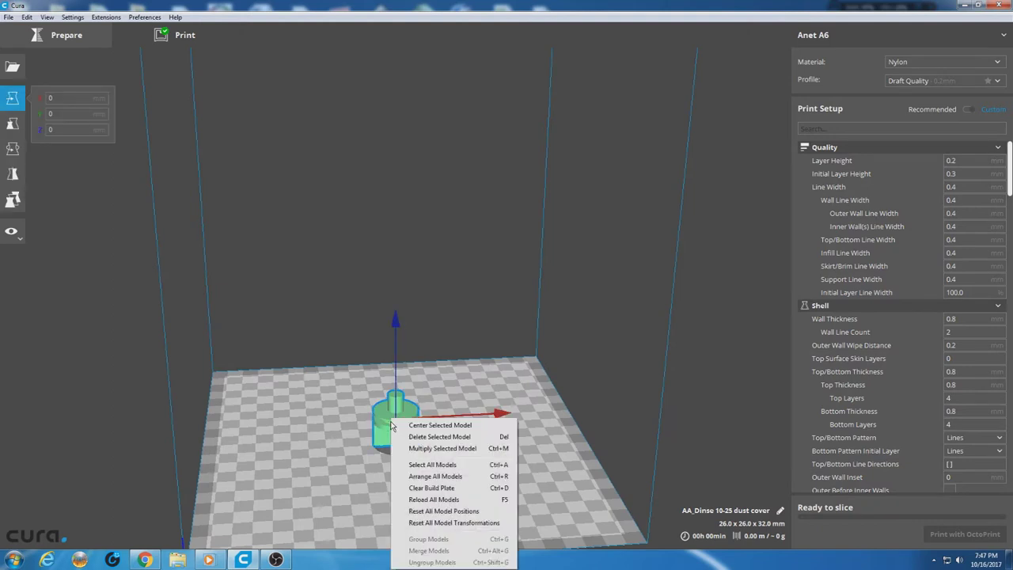
left_click(457, 449)
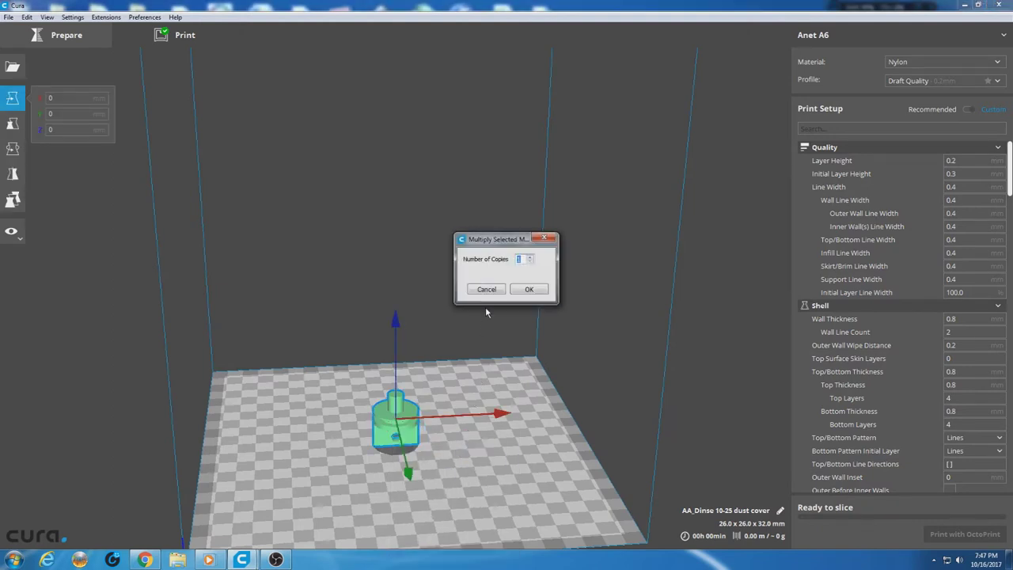
left_click(529, 291)
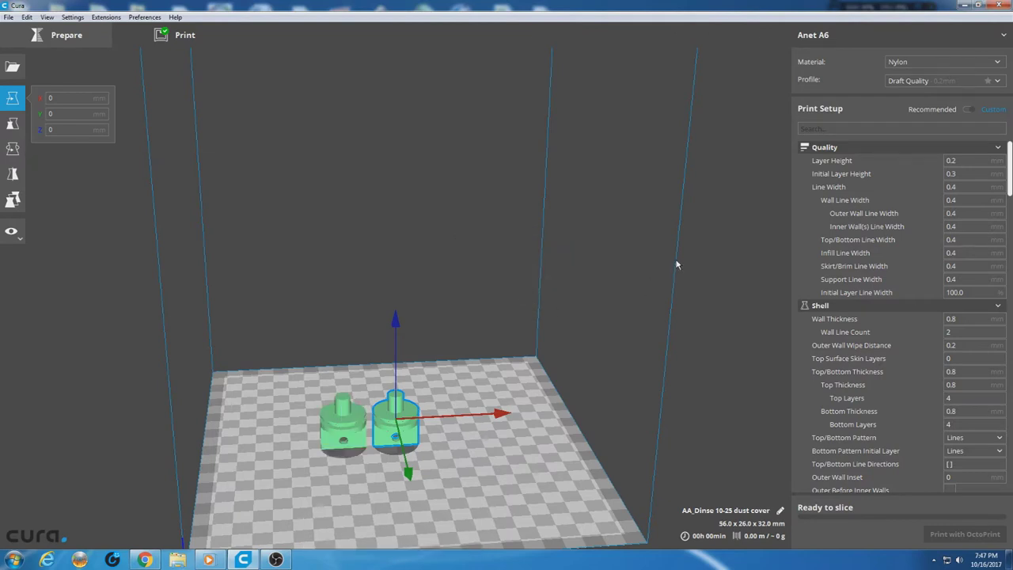
- Change Infill Density from 20 to 50%, keeping the Lines infill pattern
scroll(941, 192, "down", 5)
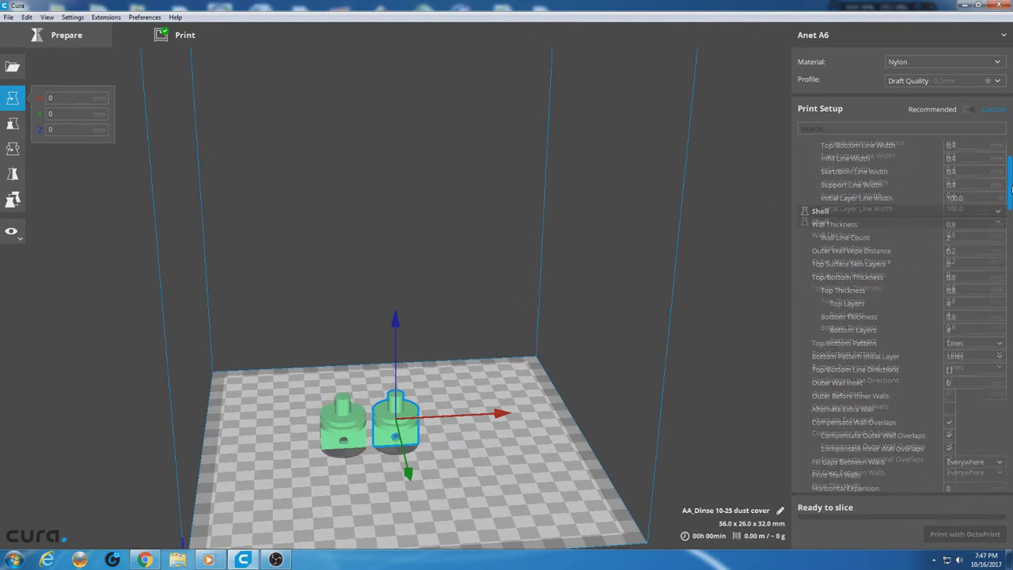
left_click_drag(1010, 214, 1010, 232)
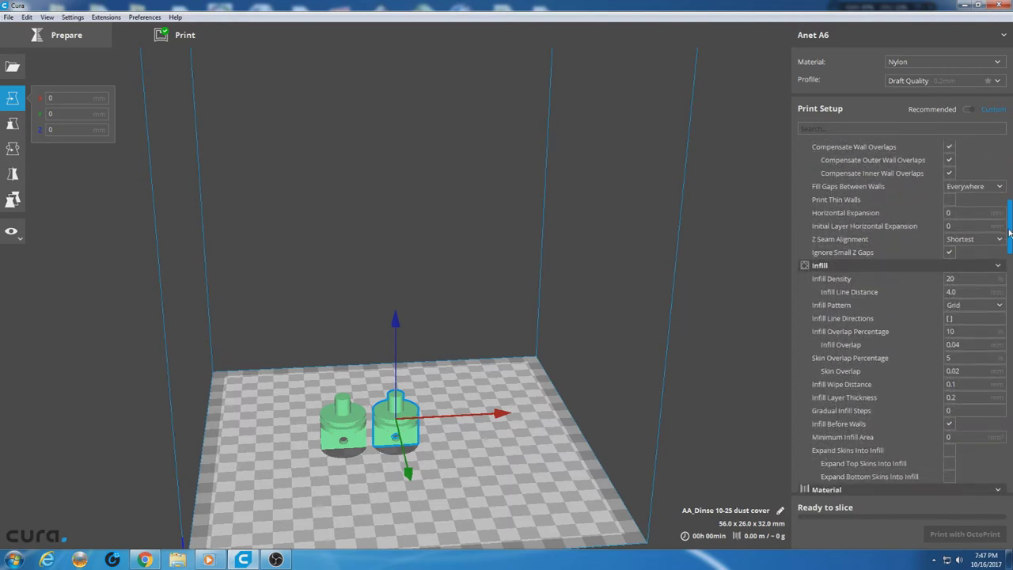
left_click(954, 279)
left_click_drag(954, 279, 944, 283)
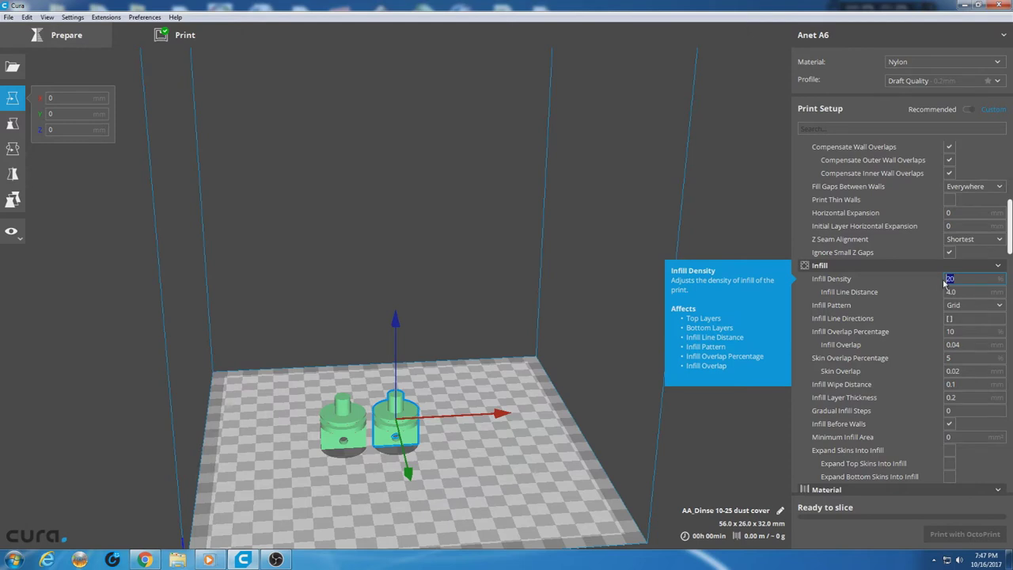
type("50")
left_click(998, 306)
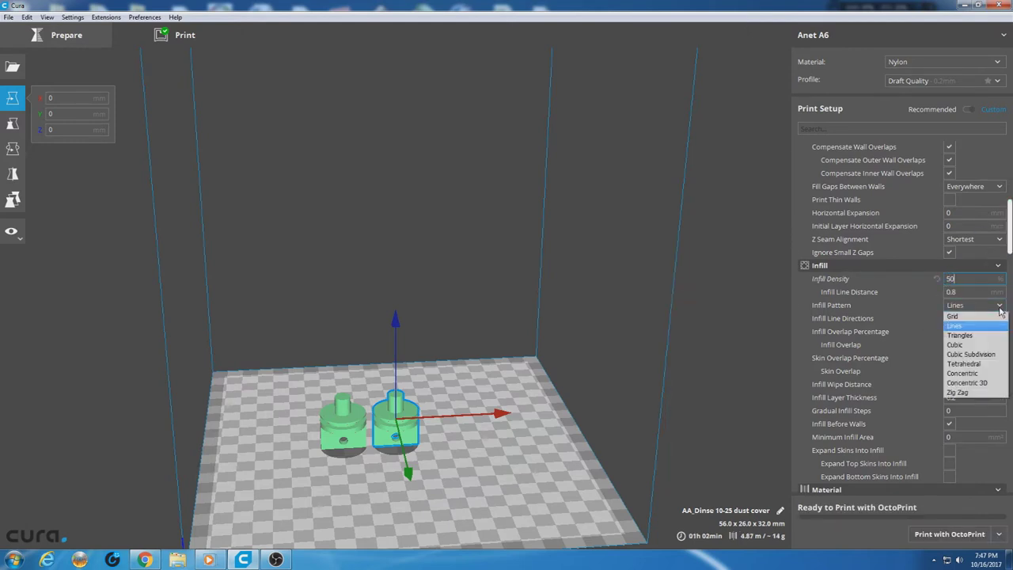
left_click(1000, 312)
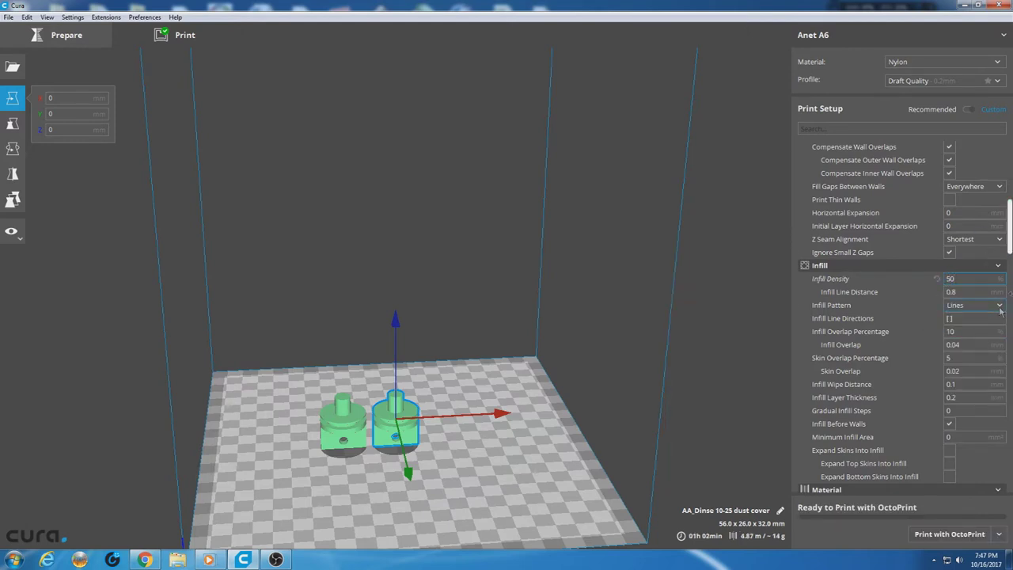
- Raise Wall Speed from 30.0 to 60 mm/s in the Speed section
left_click(1003, 239)
left_click_drag(1008, 244, 1008, 281)
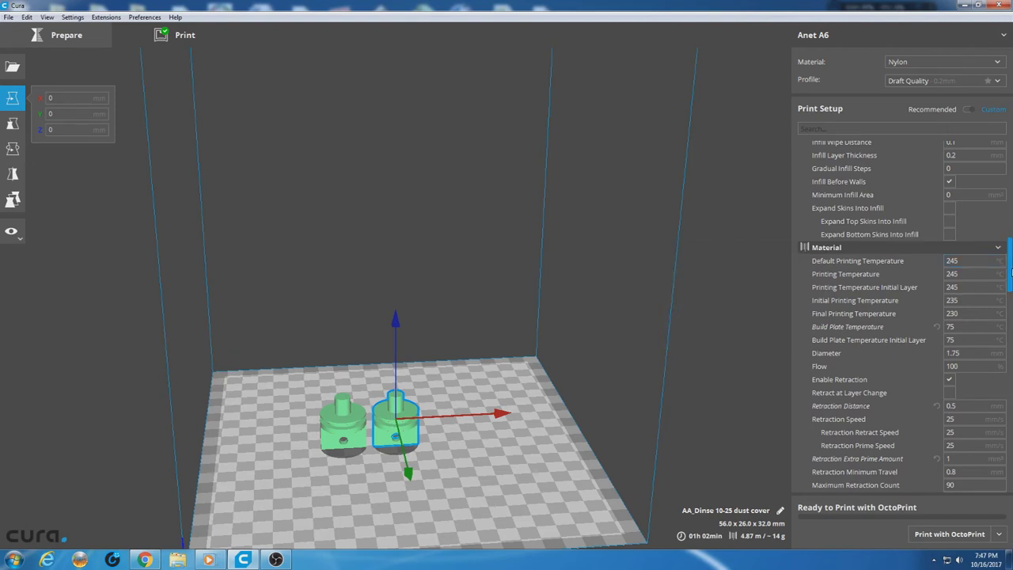
left_click_drag(1009, 274, 1012, 304)
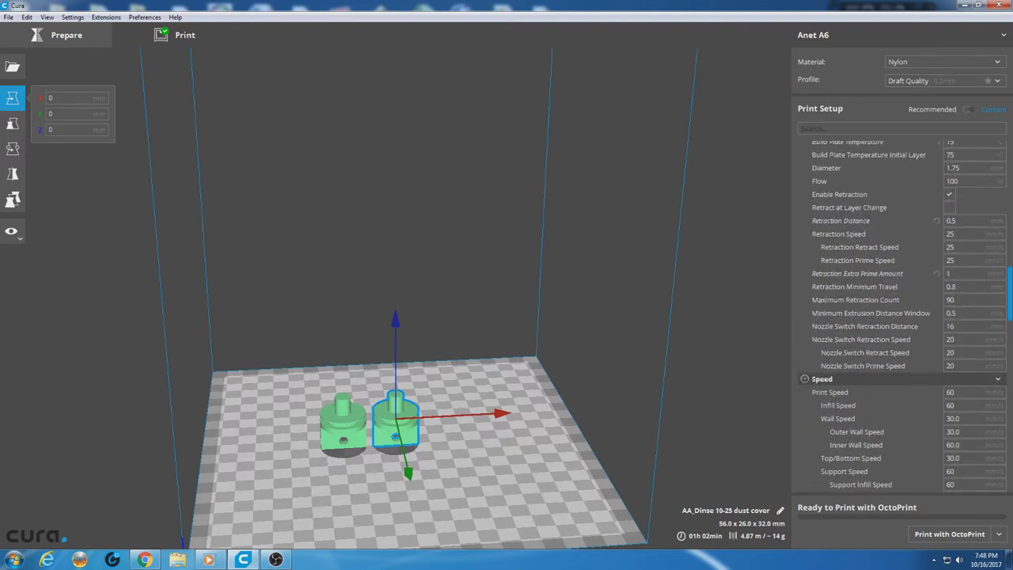
left_click_drag(1011, 304, 1012, 322)
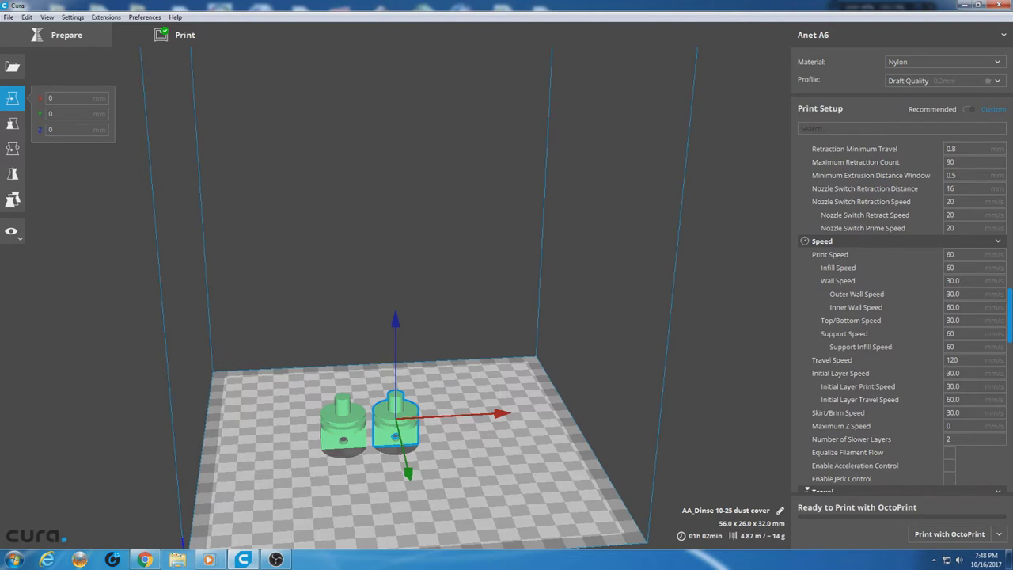
mouse_move(966, 295)
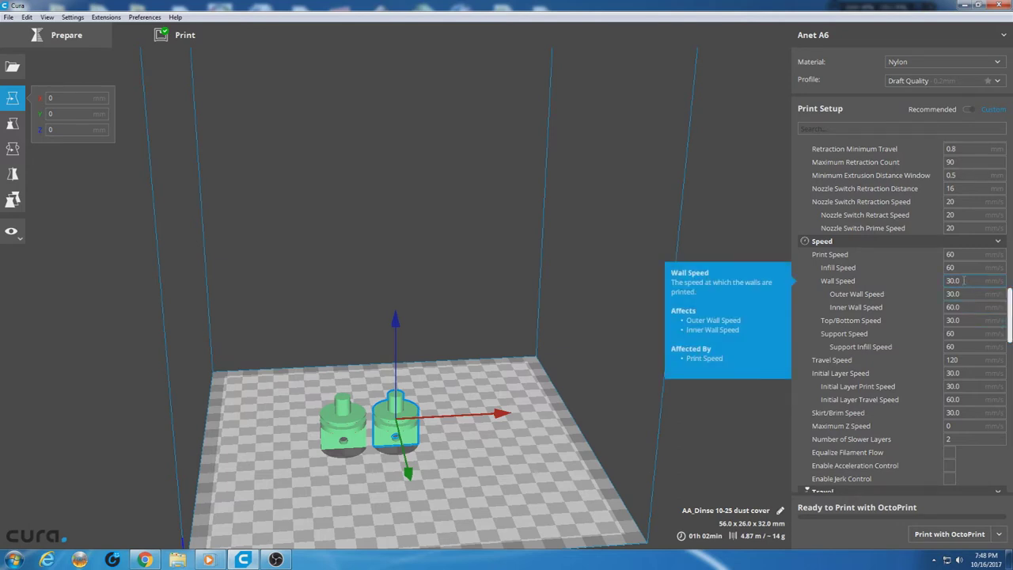
left_click_drag(964, 280, 940, 282)
type("60")
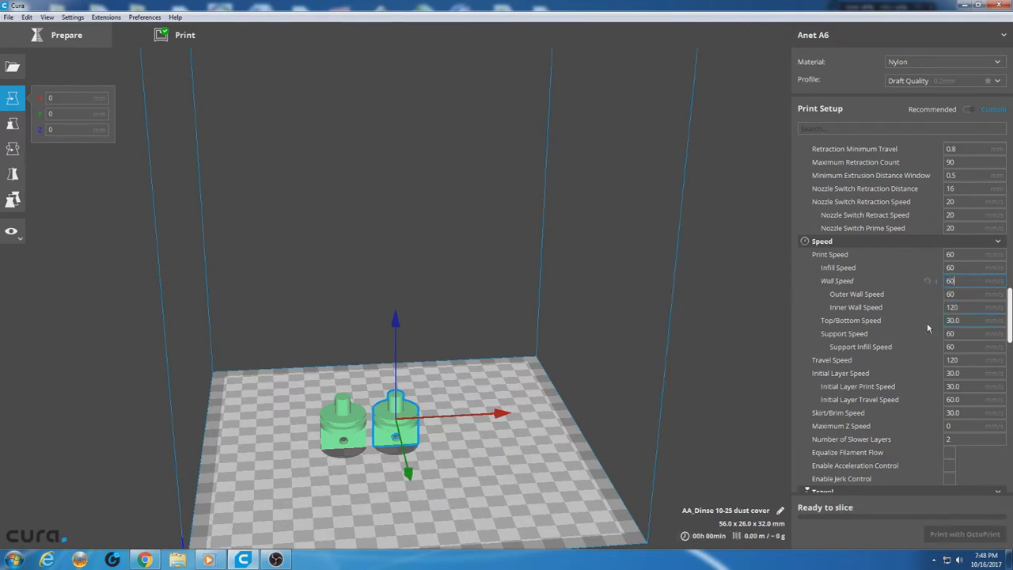
mouse_move(928, 327)
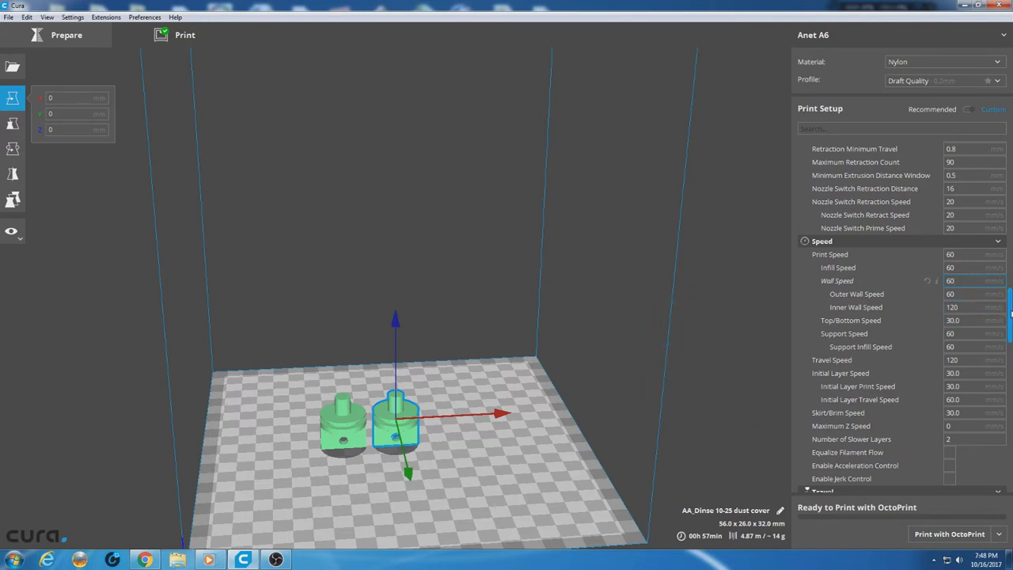
left_click_drag(1011, 315, 1011, 383)
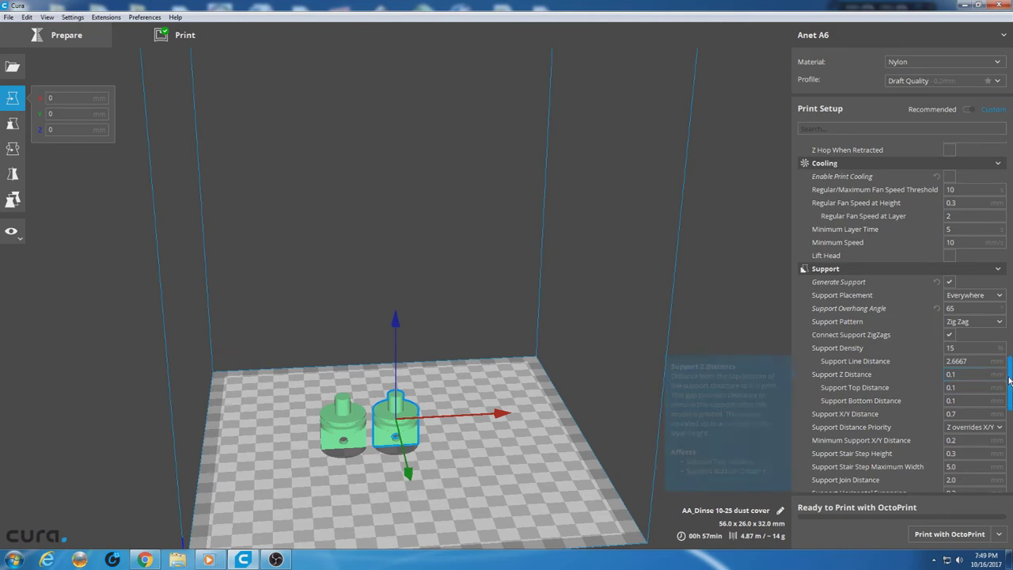
- Set Support Top Distance to 0.2 mm in the Support section
left_click_drag(1010, 381, 1009, 401)
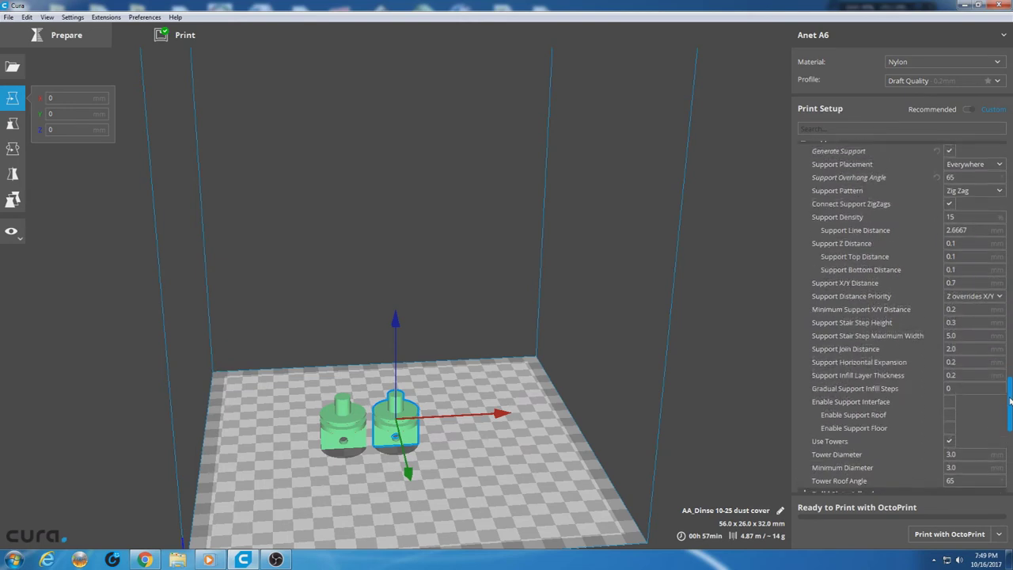
left_click_drag(1010, 401, 1009, 393)
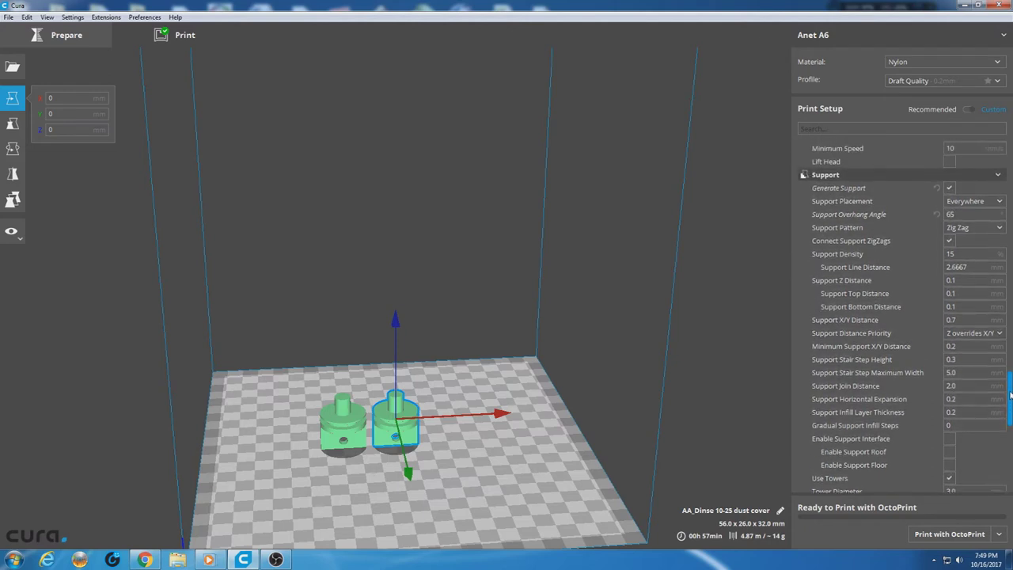
left_click_drag(1010, 393, 1010, 391)
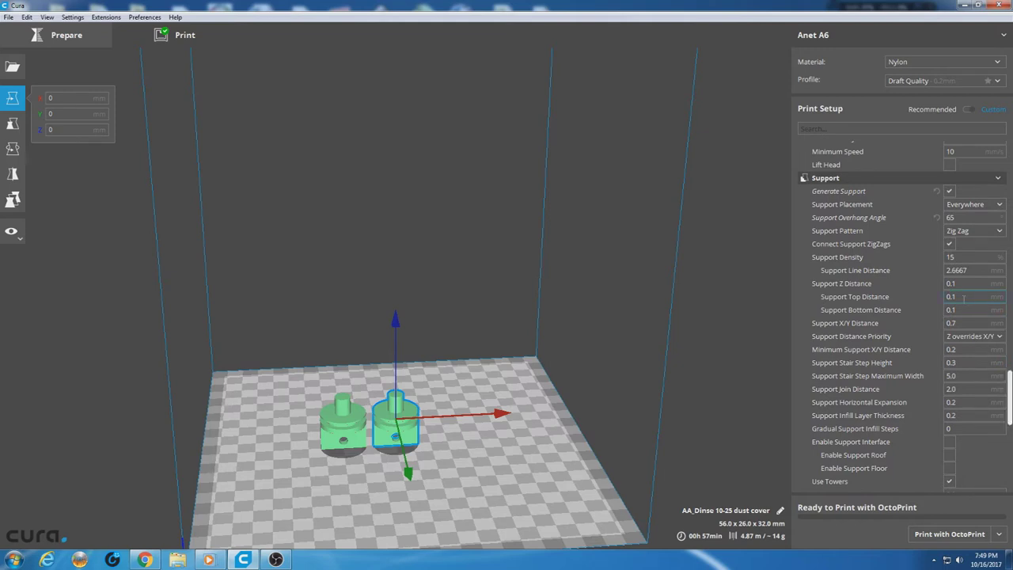
mouse_move(961, 297)
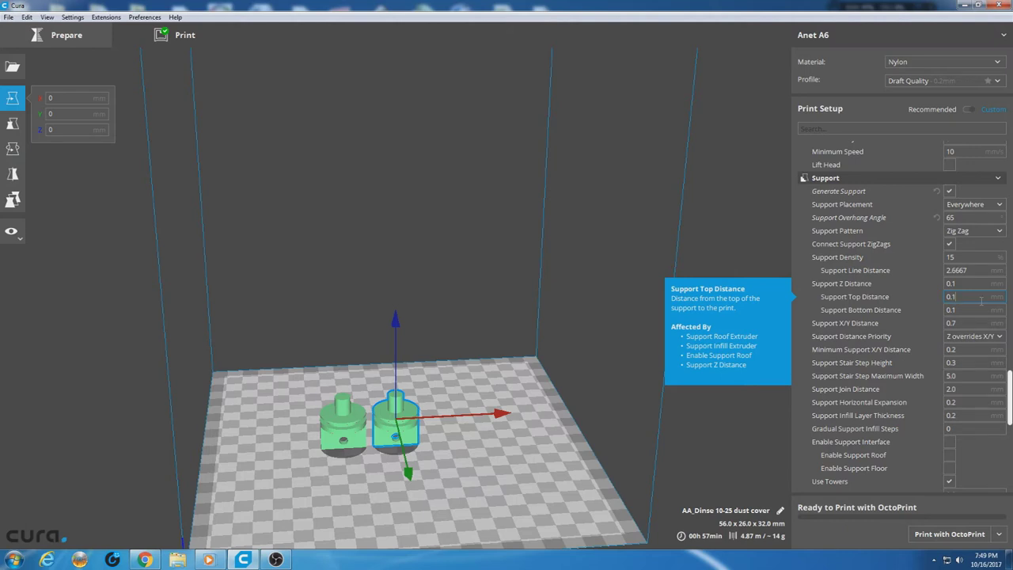
key("BackSpace")
type("2")
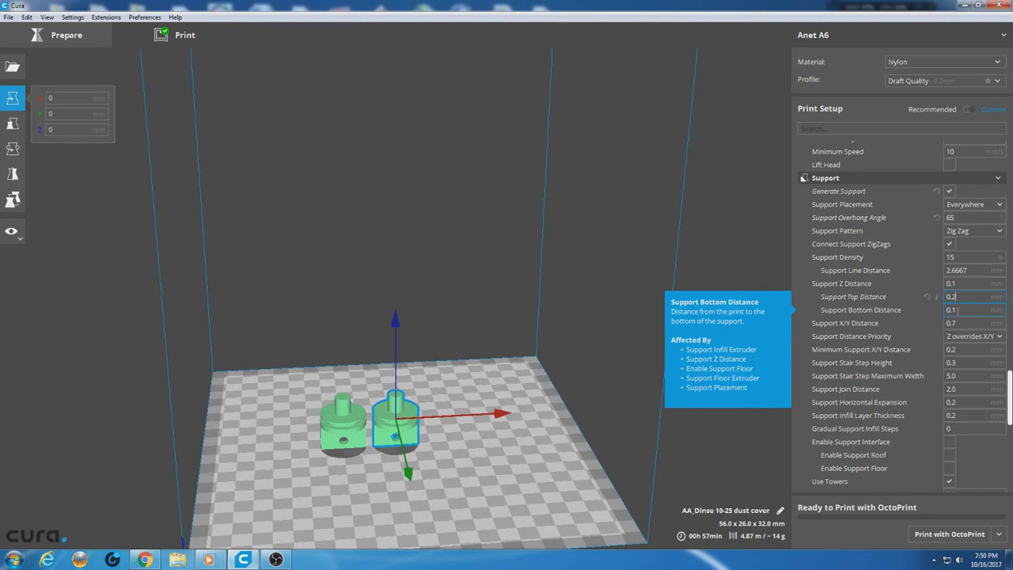
- Scroll through the Build Plate Adhesion and Special Modes settings to review them
scroll(1010, 418, "down", 4)
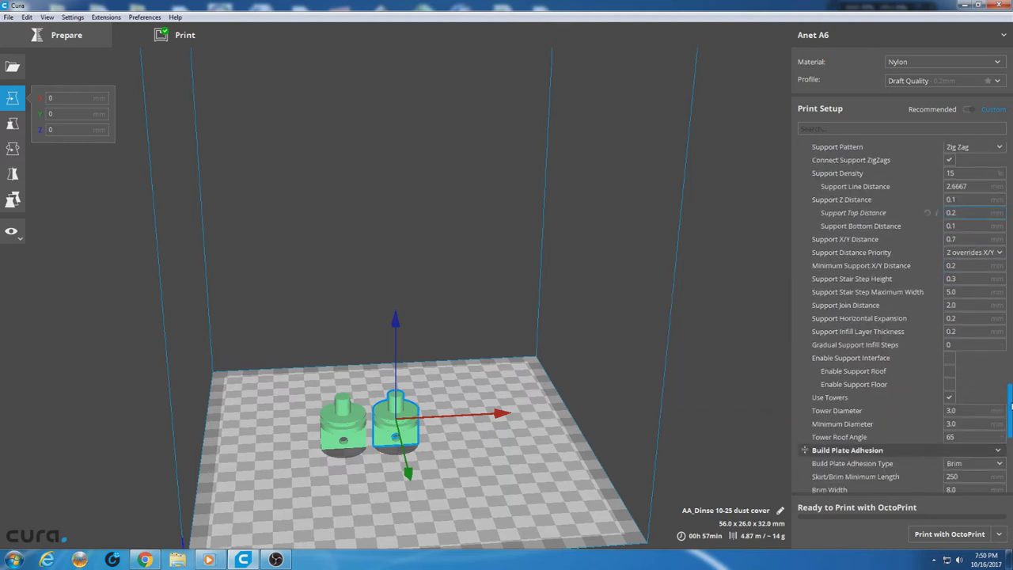
scroll(1011, 418, "down", 1)
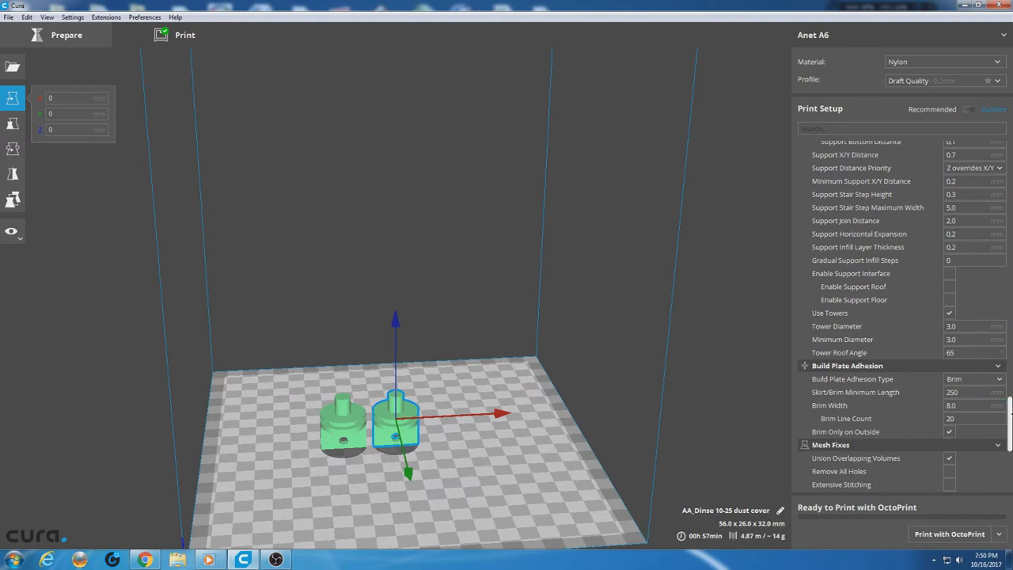
left_click_drag(1010, 408, 1009, 155)
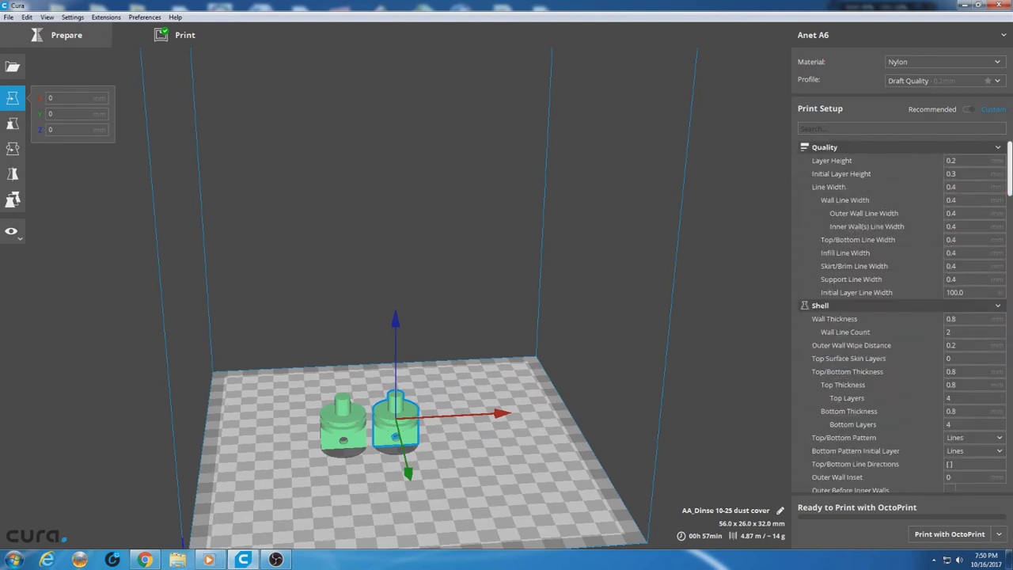
- Use Print with OctoPrint to send the two-plug Nylon job to the printer
left_click(942, 536)
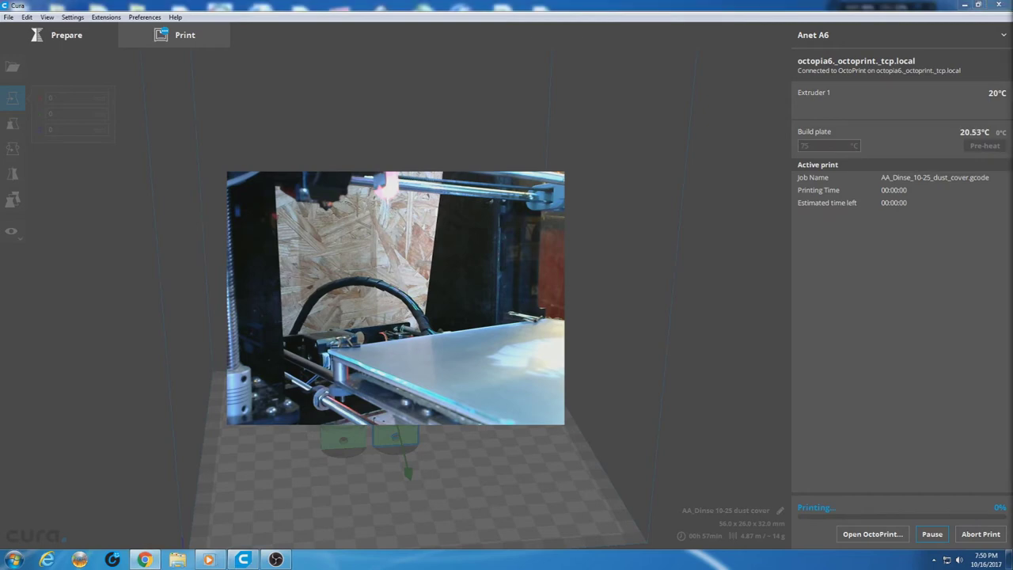
- Bring the Chrome window with the OctoPrint page over Cura and maximize it
left_click_drag(1012, 18, 663, 18)
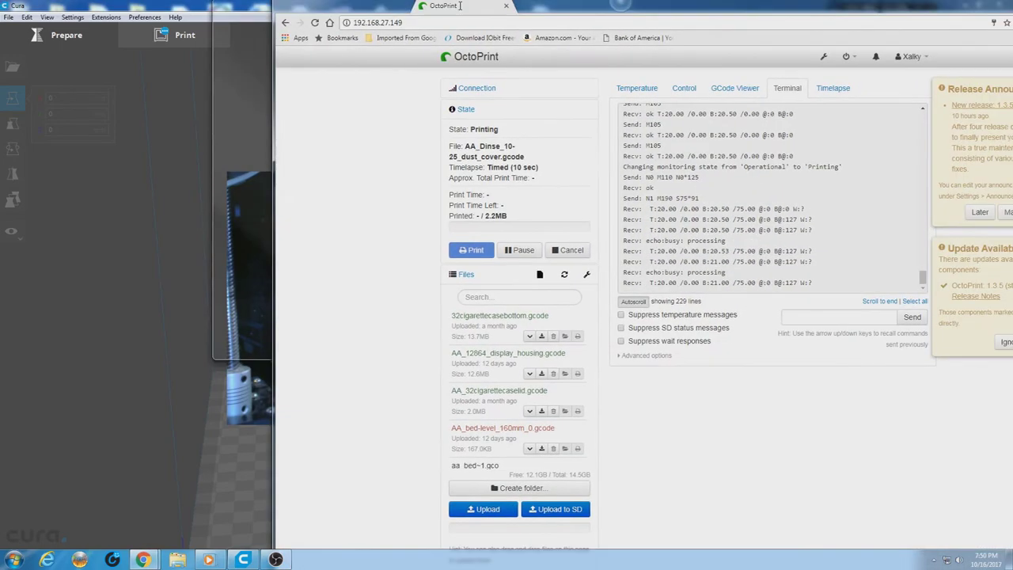
left_click_drag(459, 6, 297, 6)
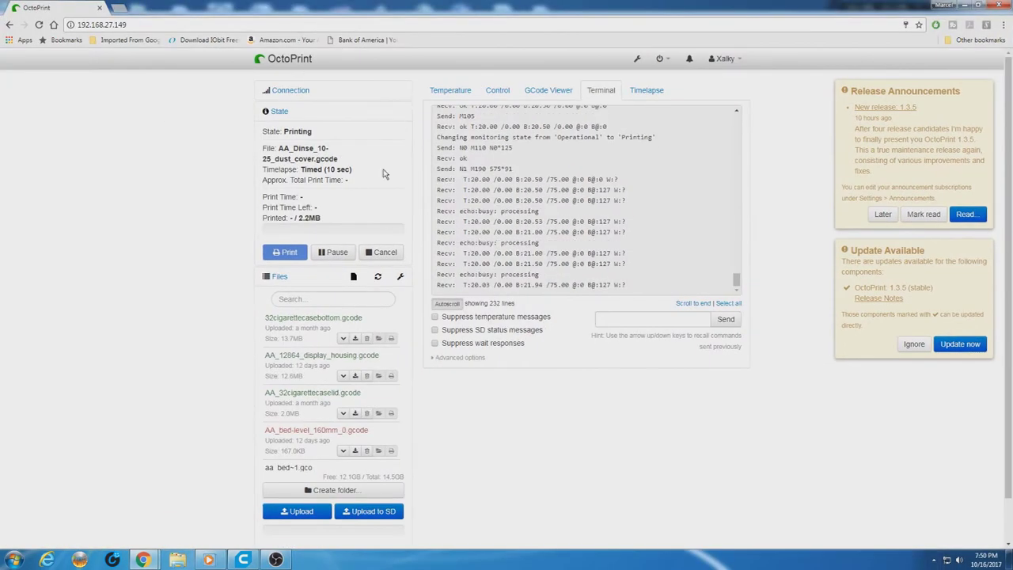